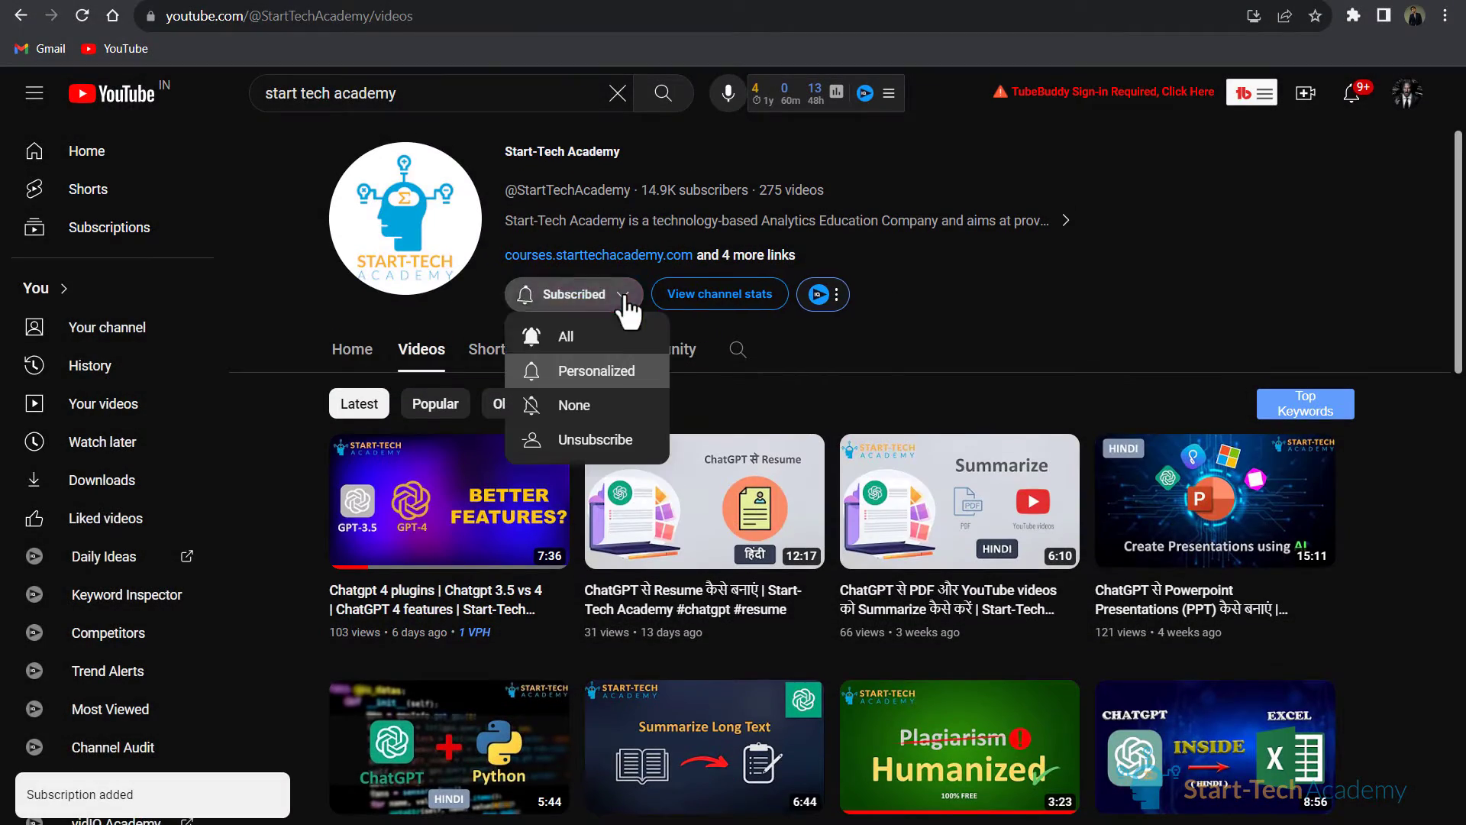
Set the Start-Tech Academy channel notifications to All
{"action": "left_click", "coordinate": [606, 344]}
{"action": "scroll", "coordinate": [607, 362], "scroll_direction": "down", "scroll_amount": 2}
{"action": "scroll", "coordinate": [803, 355], "scroll_direction": "down", "scroll_amount": 2}
{"action": "scroll", "coordinate": [883, 350], "scroll_direction": "down", "scroll_amount": 1}
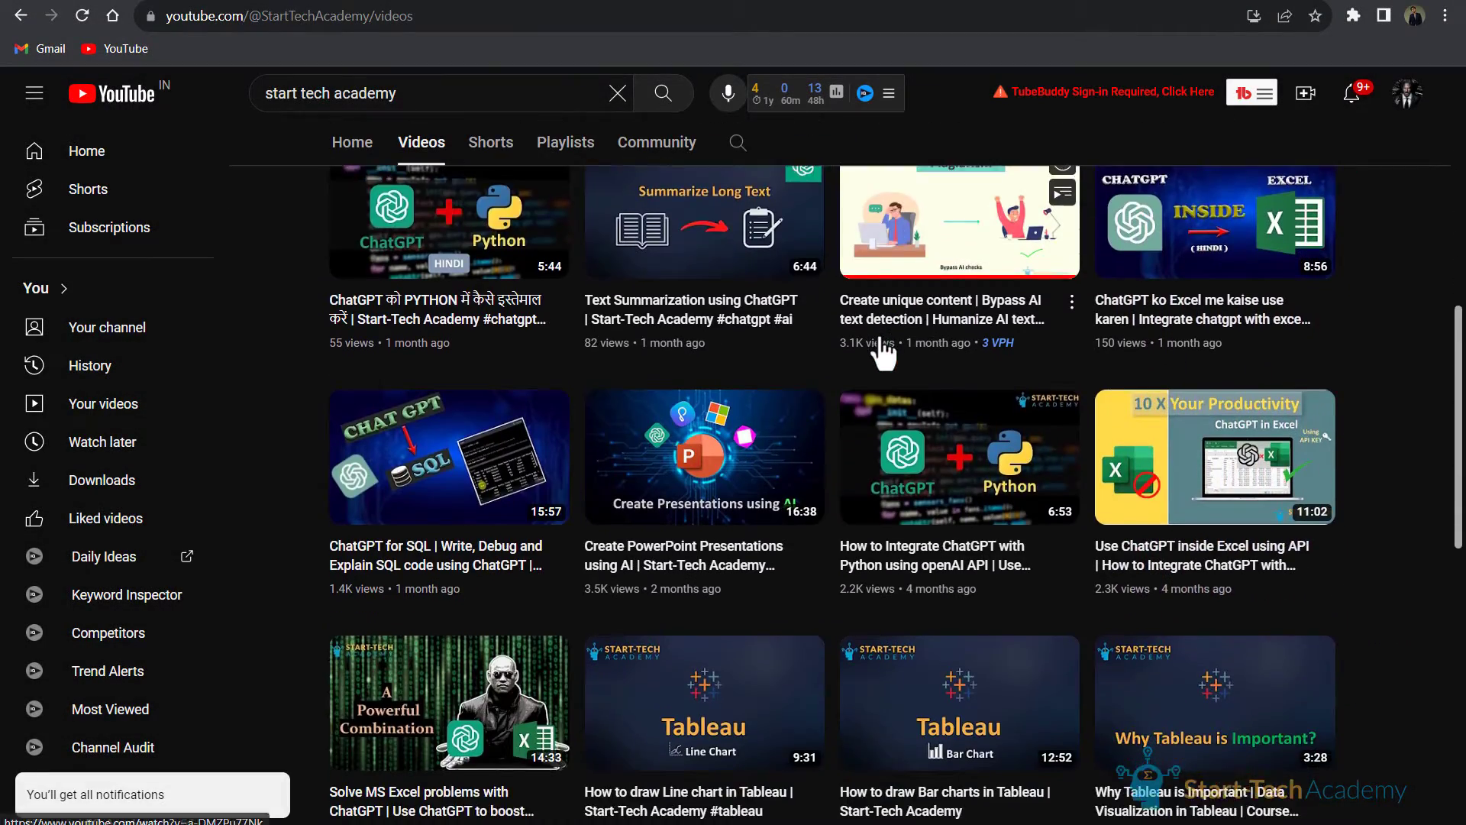
{"action": "scroll", "coordinate": [882, 349], "scroll_direction": "down", "scroll_amount": 1}
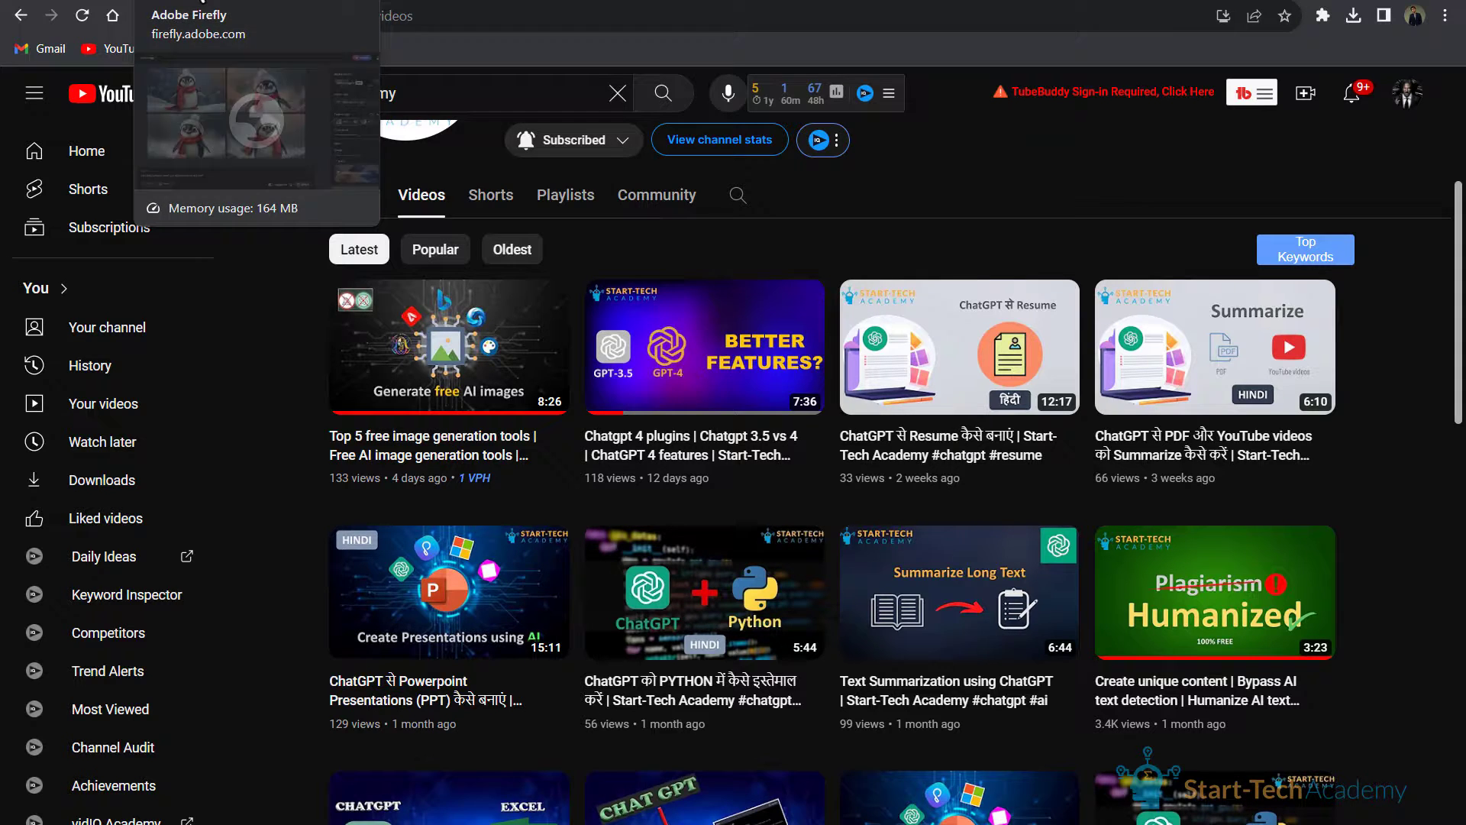
Download the third Firefly penguin image from the Text to image results
{"action": "left_click", "coordinate": [202, 3]}
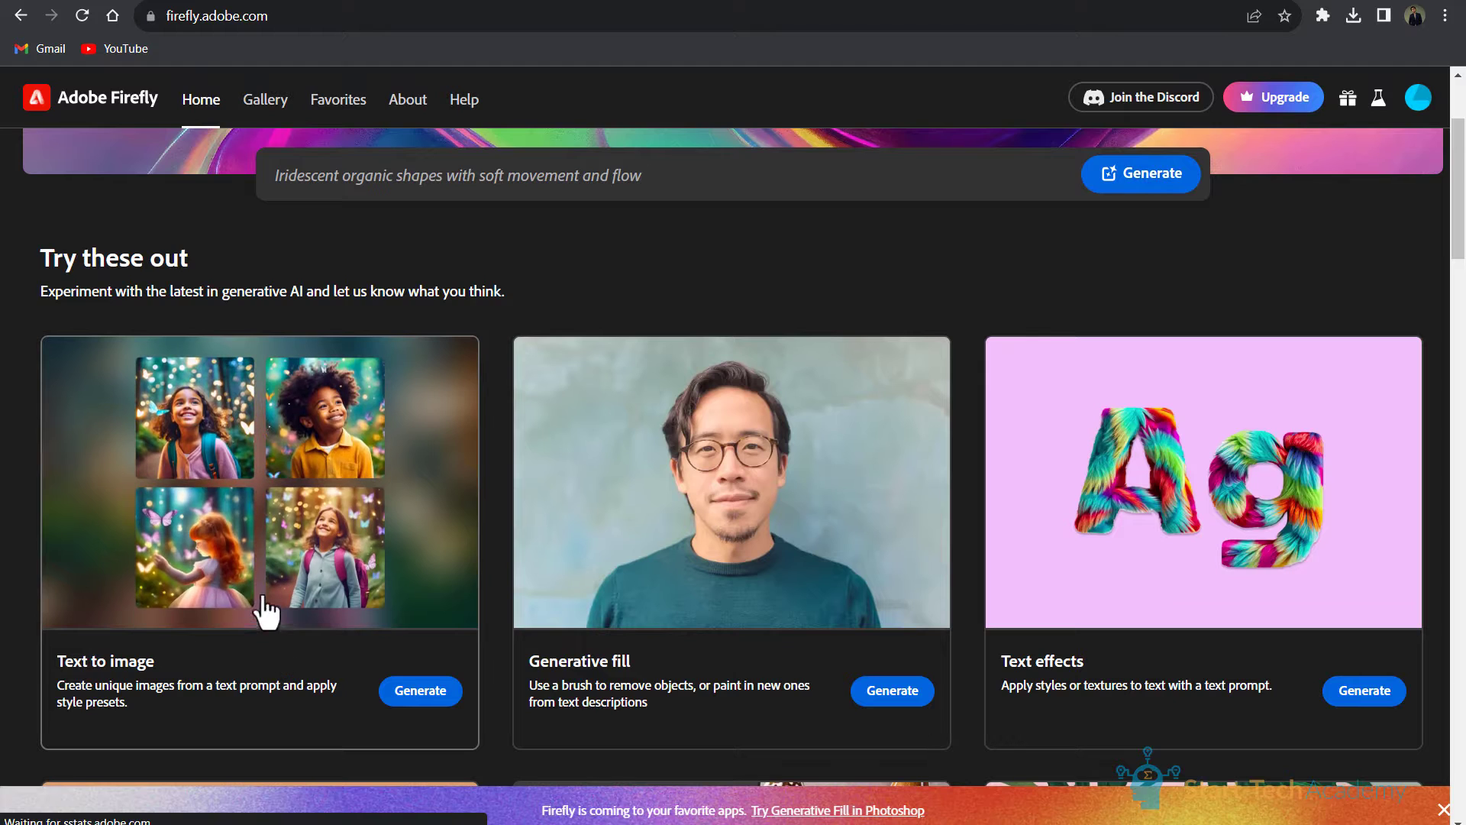
{"action": "left_click", "coordinate": [266, 613]}
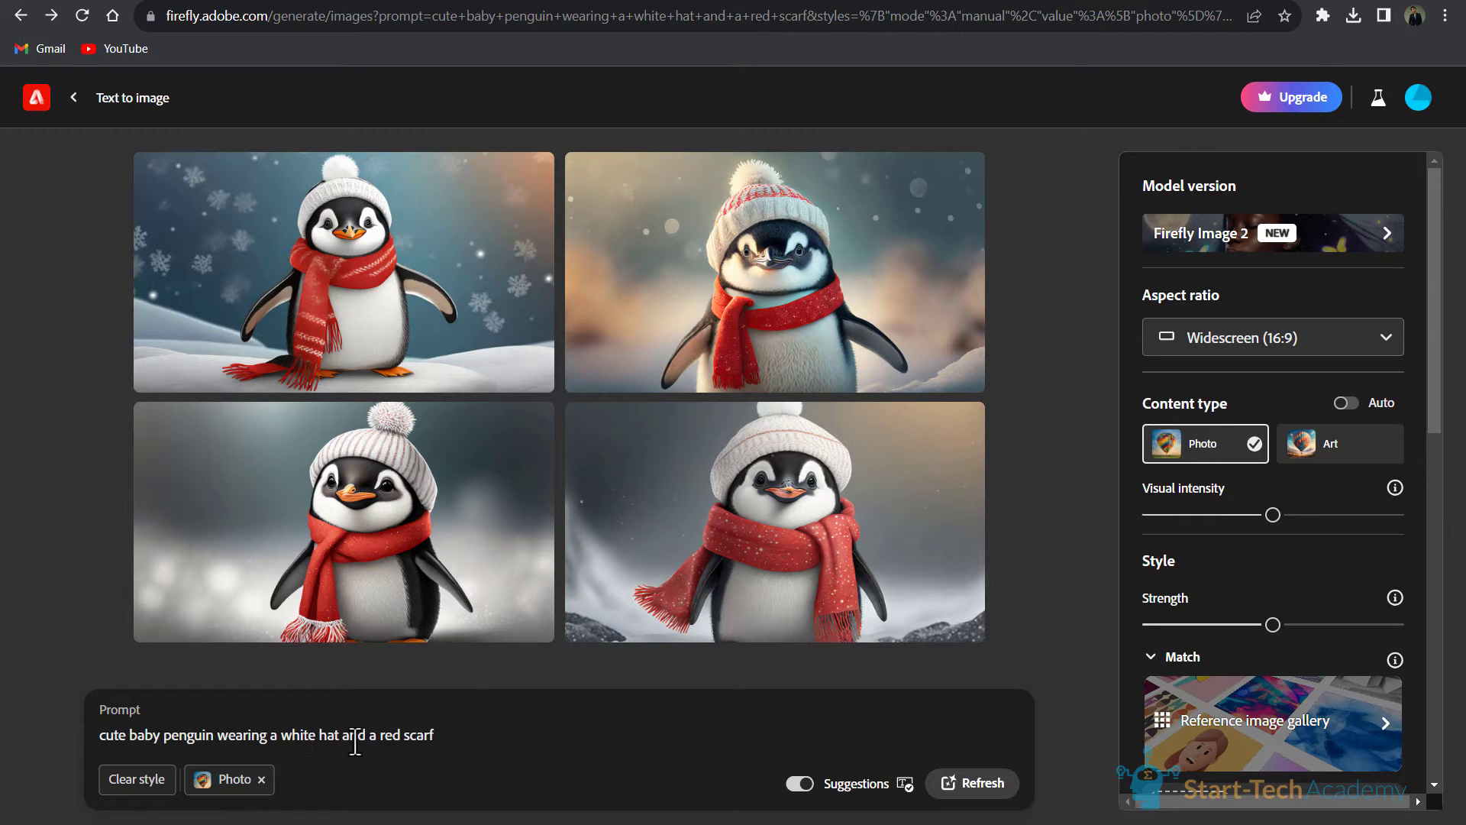
{"action": "left_click", "coordinate": [336, 519]}
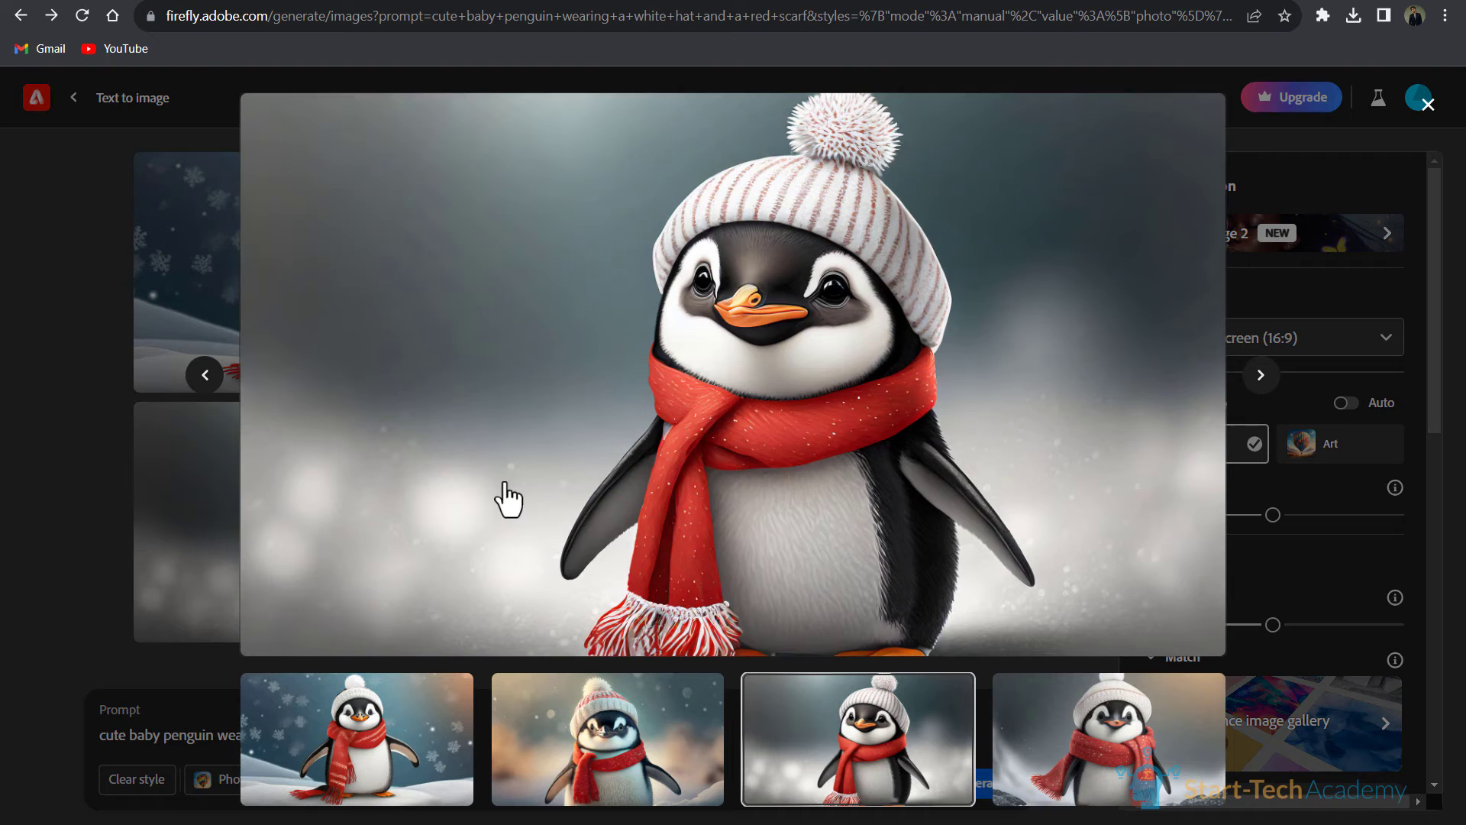
{"action": "left_click", "coordinate": [1166, 114]}
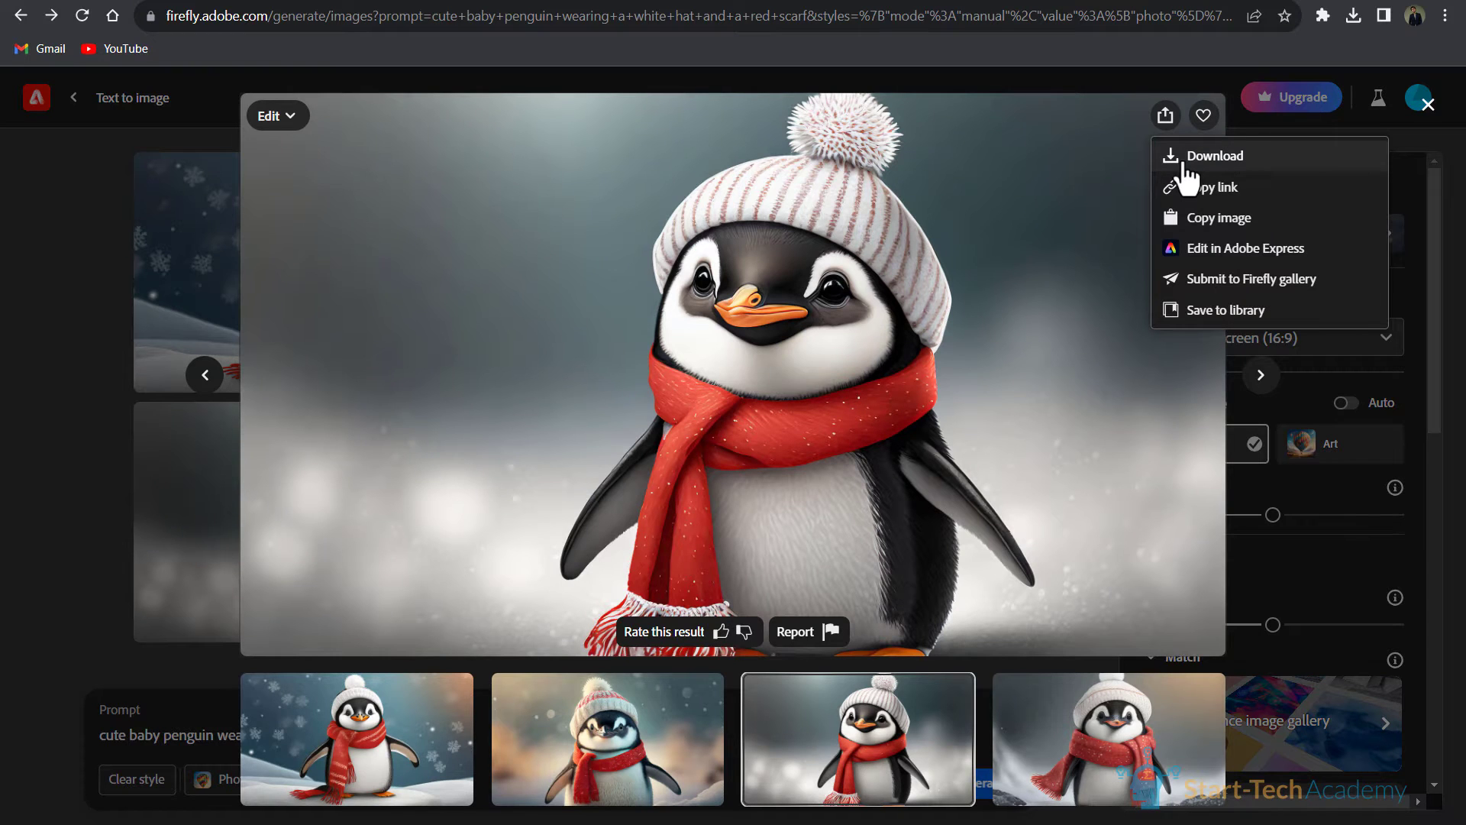
{"action": "left_click", "coordinate": [1217, 160]}
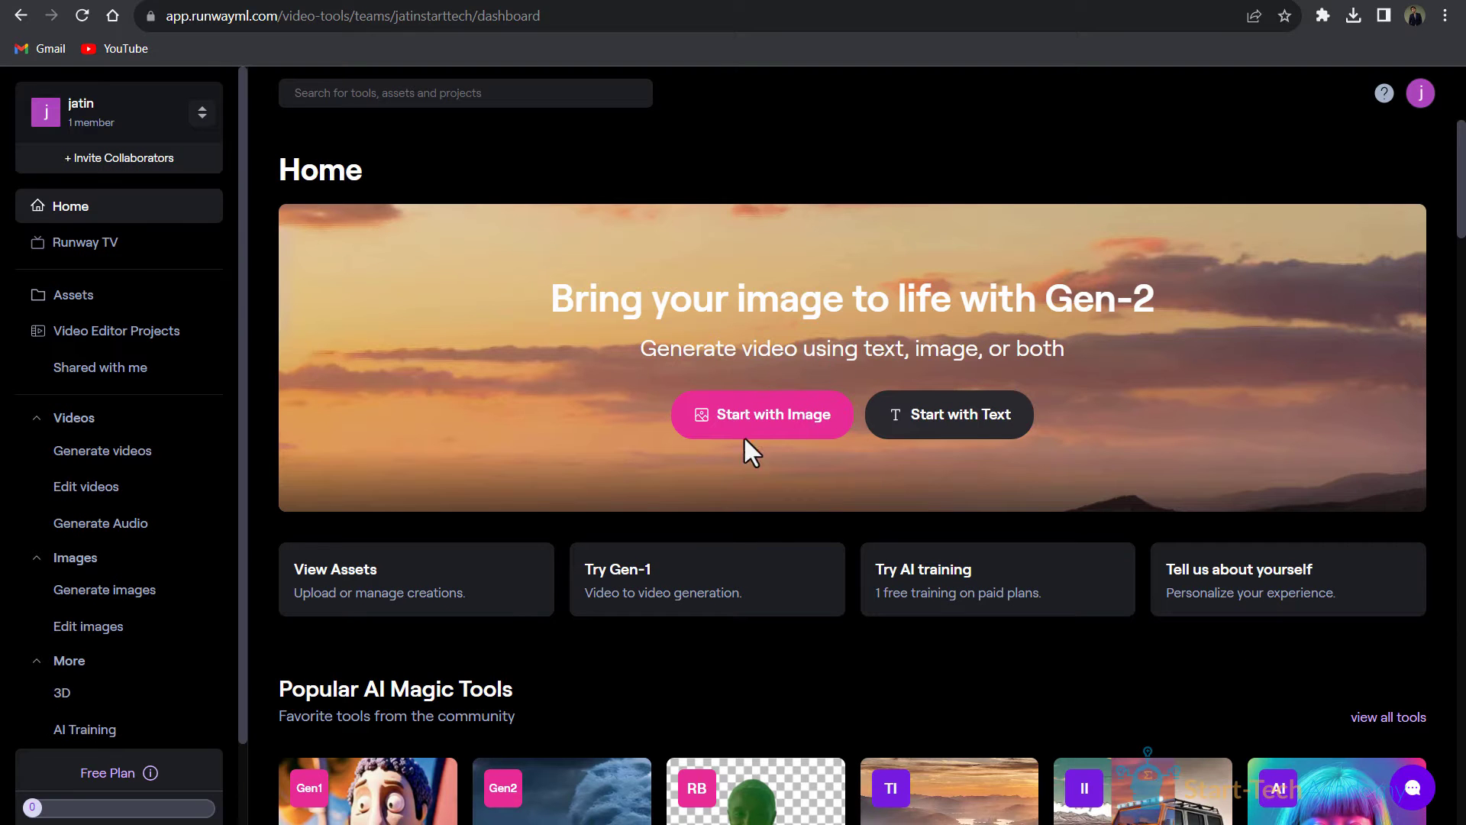
Start a Gen-2 video in Image mode after previewing the Text and Image + Description modes
{"action": "left_click", "coordinate": [745, 432]}
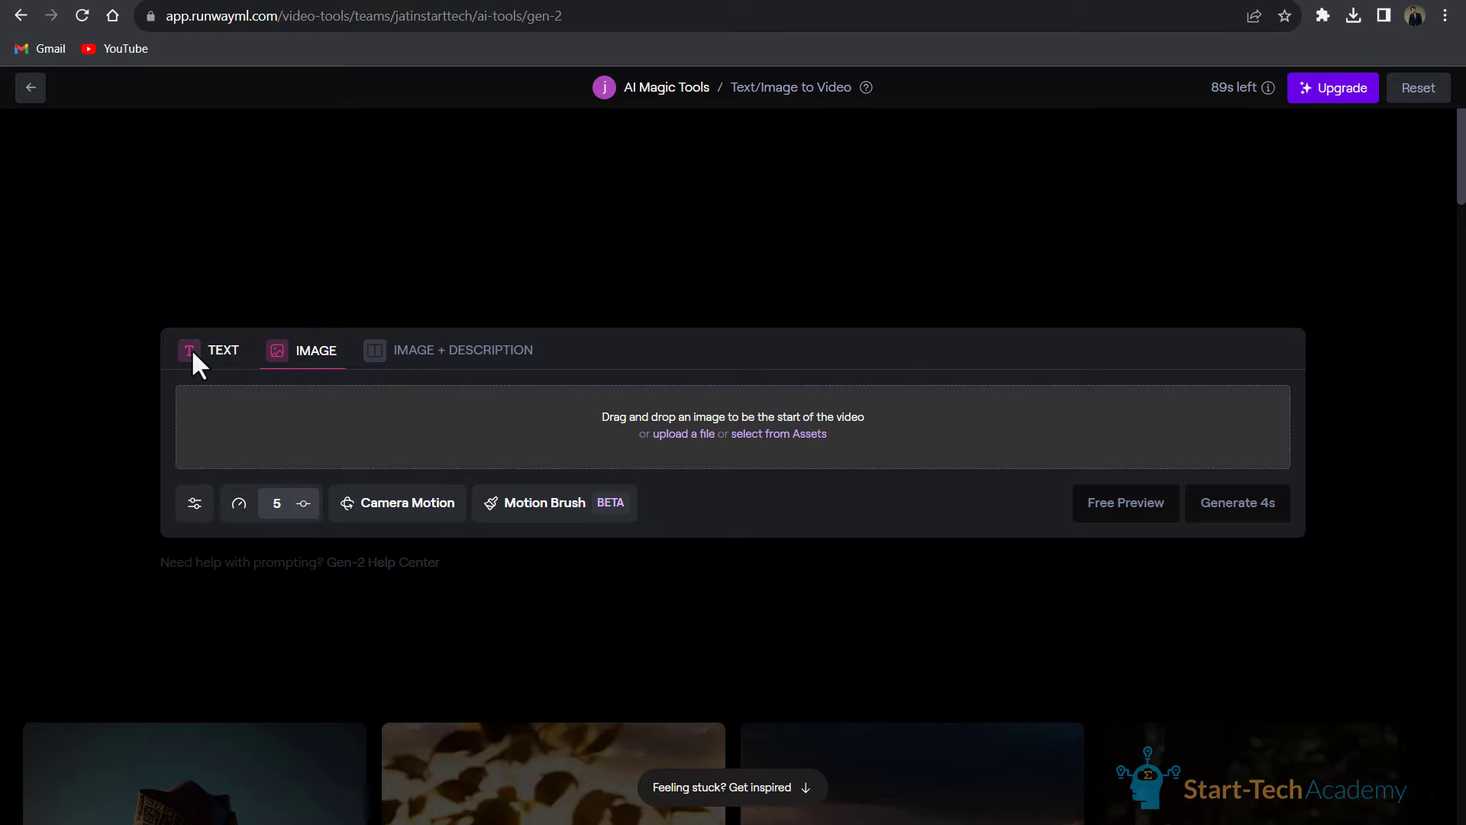
{"action": "left_click", "coordinate": [204, 362]}
{"action": "left_click", "coordinate": [319, 359]}
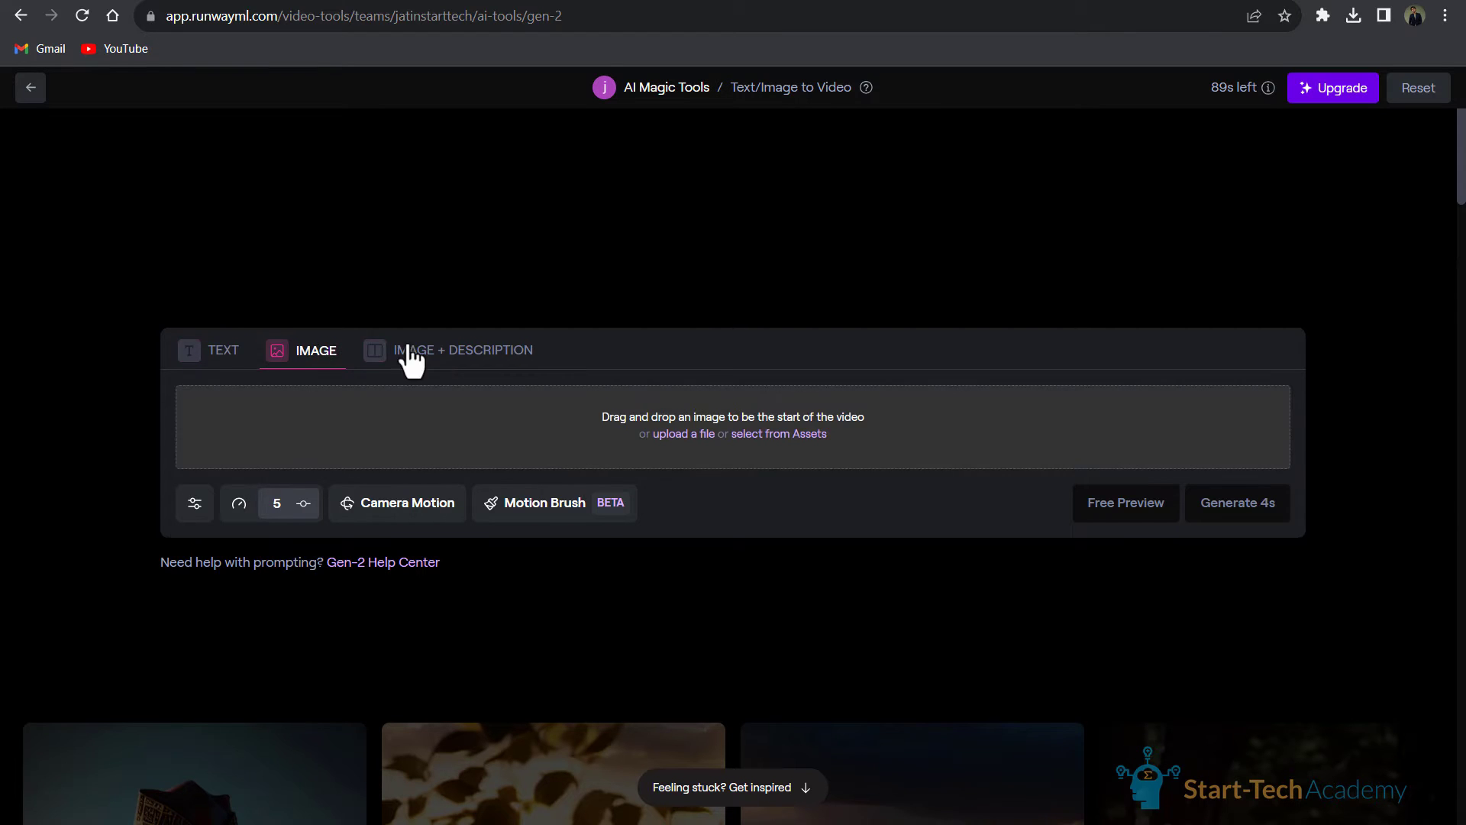
{"action": "left_click", "coordinate": [438, 359]}
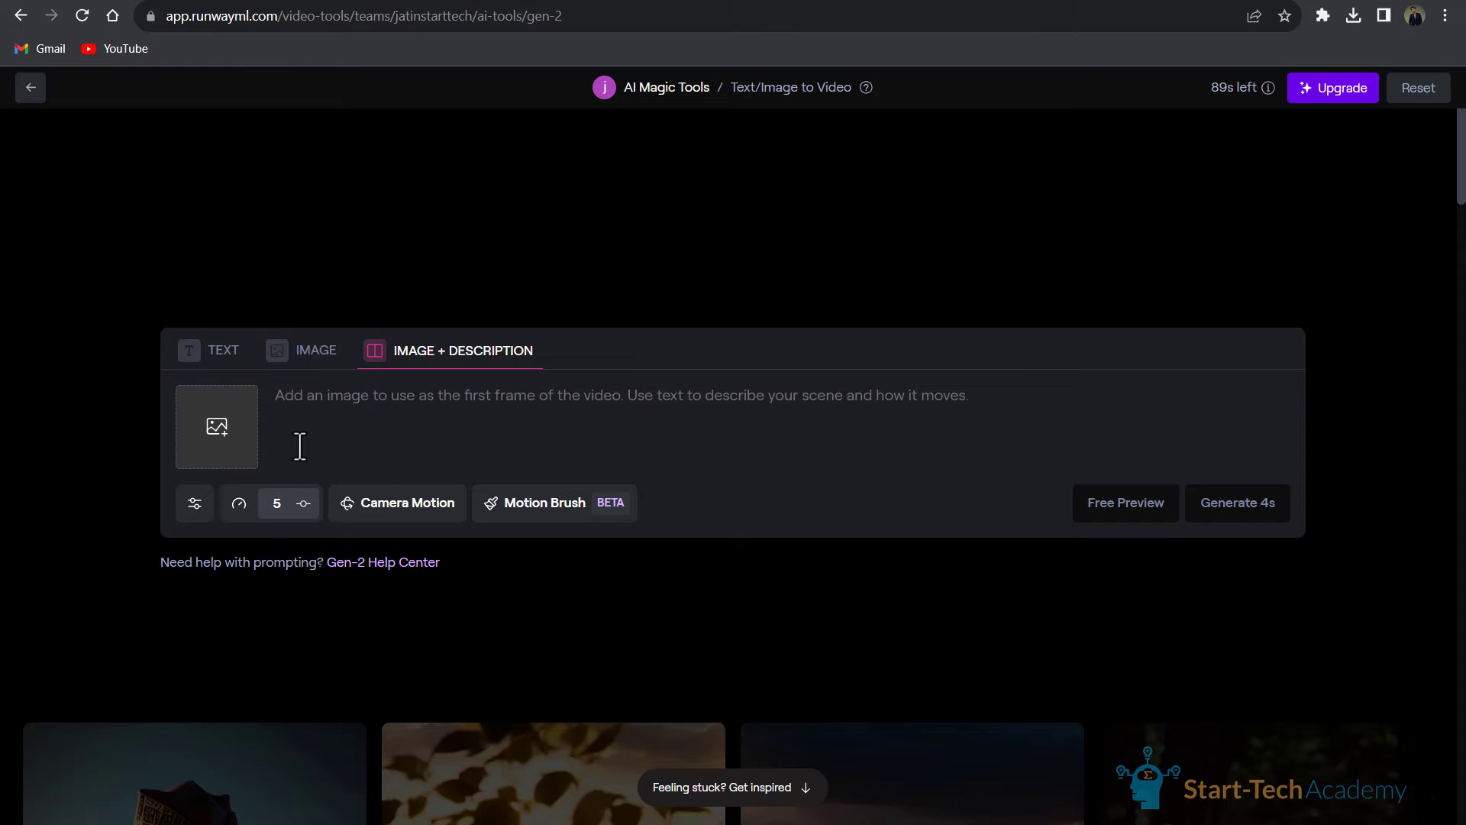
{"action": "left_click", "coordinate": [319, 357]}
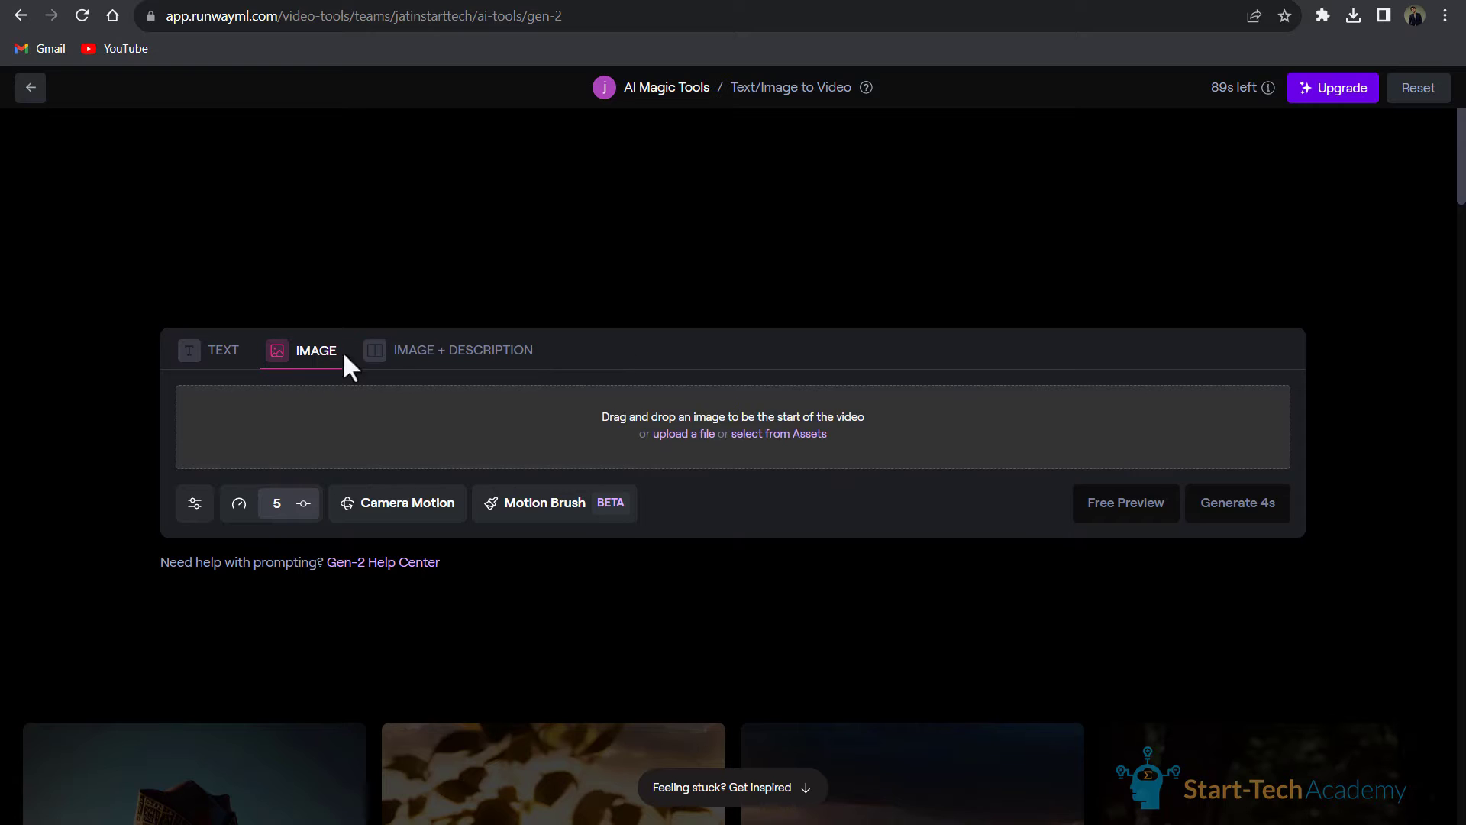
{"action": "left_click", "coordinate": [672, 433]}
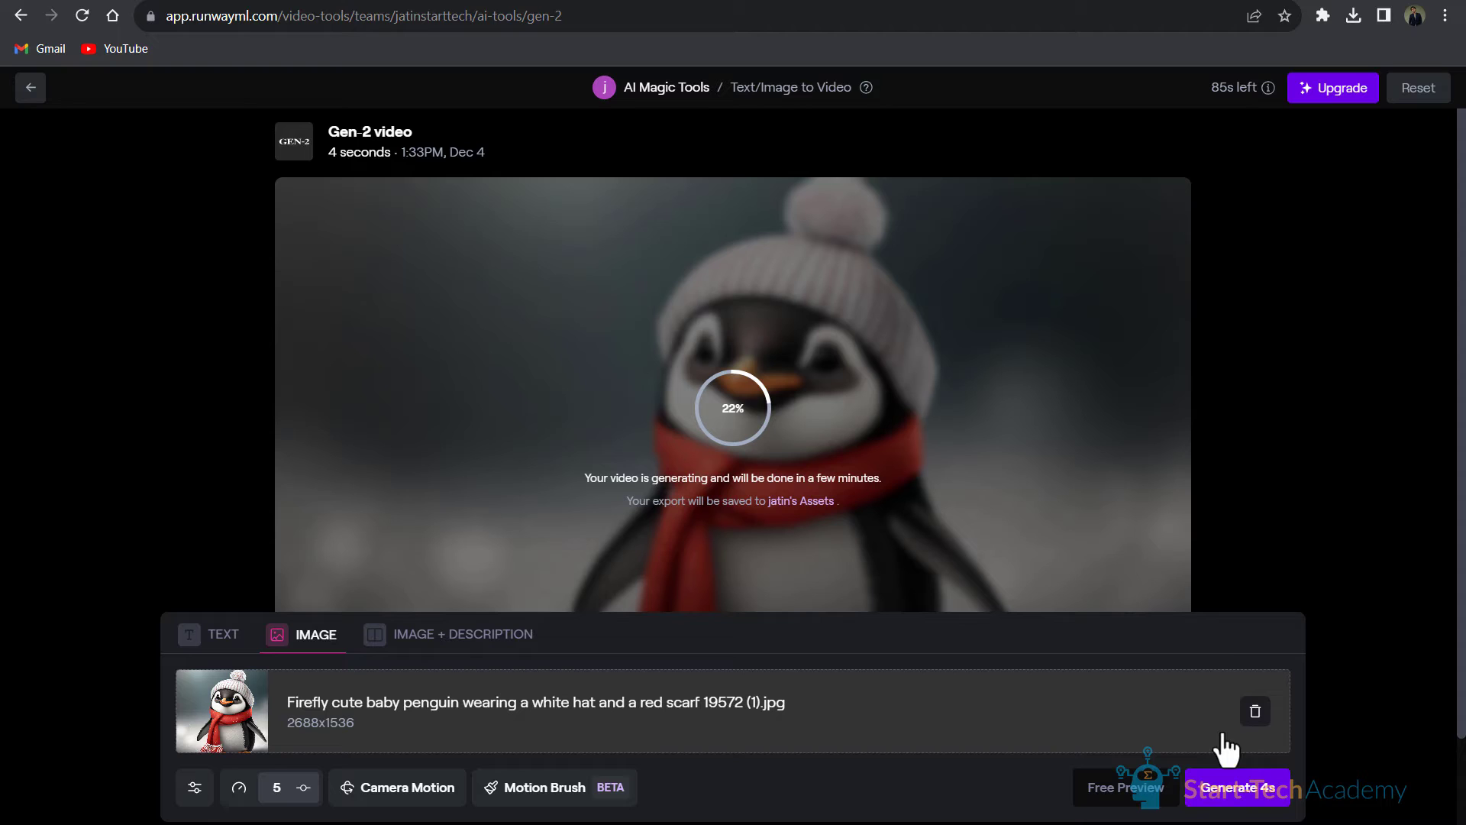
{"action": "scroll", "coordinate": [1235, 584], "scroll_direction": "down", "scroll_amount": 1}
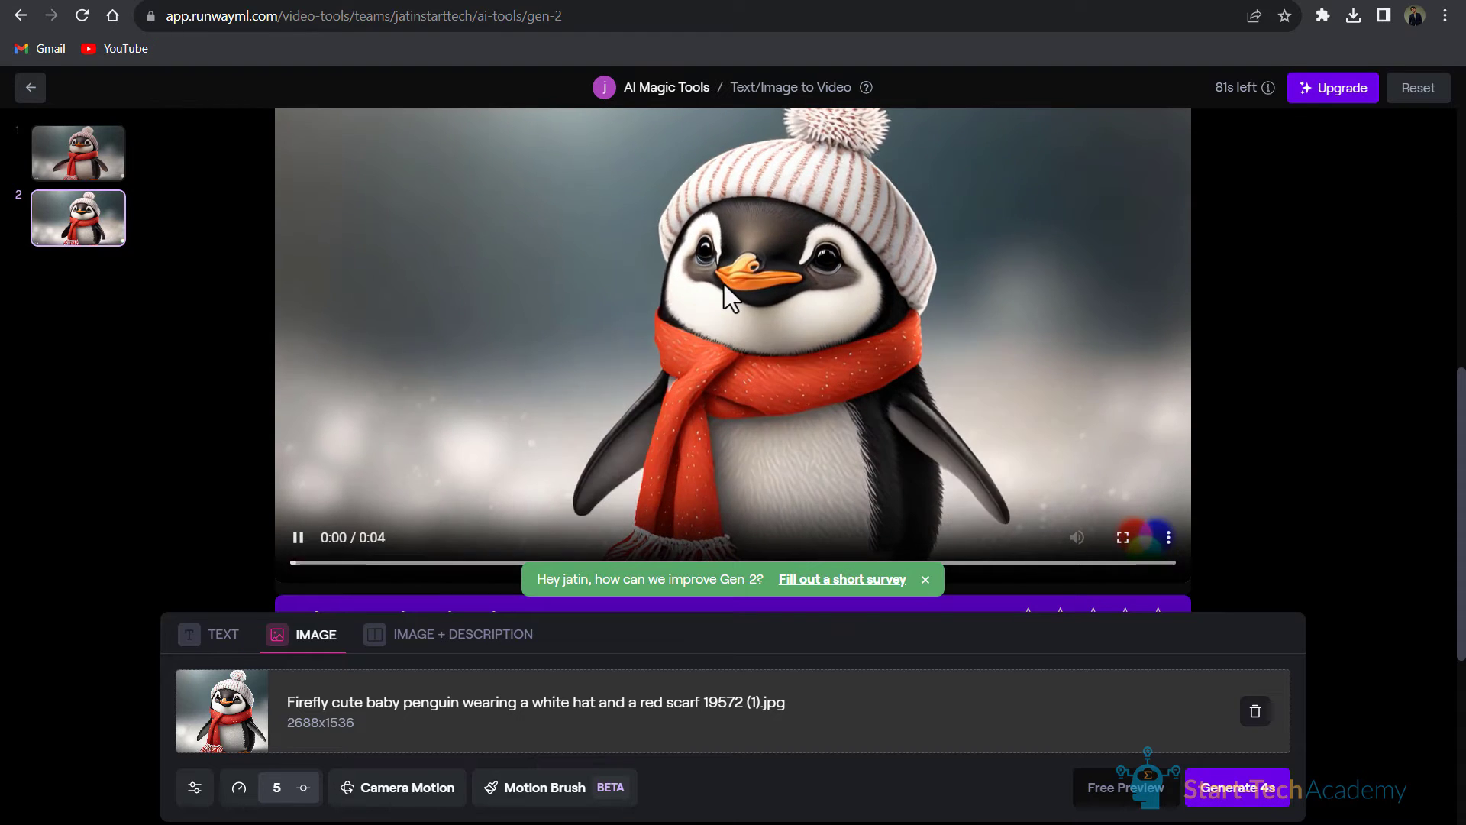
Open the generated 4-second penguin video in the saved assets viewer
{"action": "left_click", "coordinate": [79, 161]}
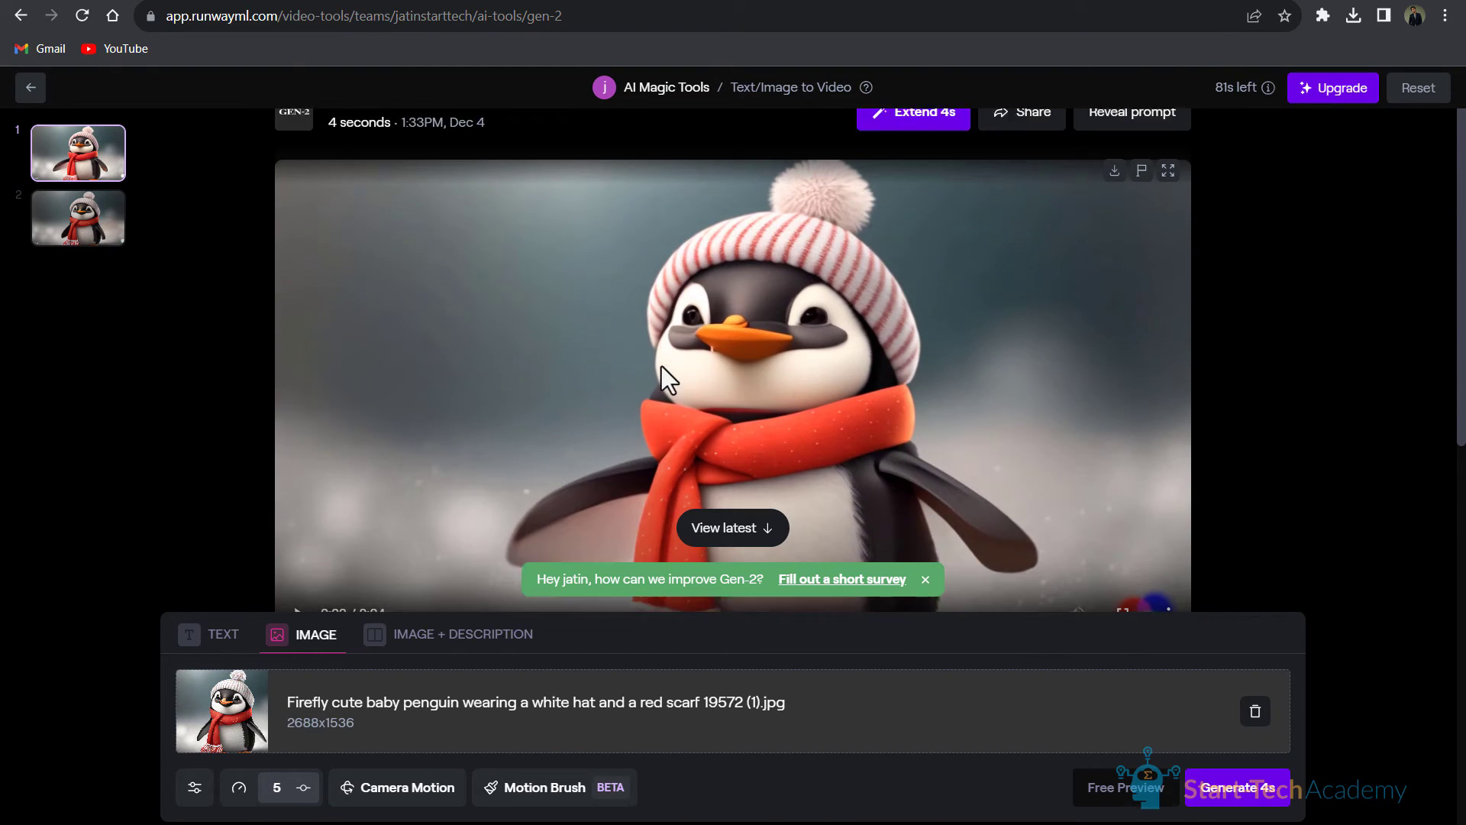
{"action": "scroll", "coordinate": [662, 366], "scroll_direction": "down", "scroll_amount": 1}
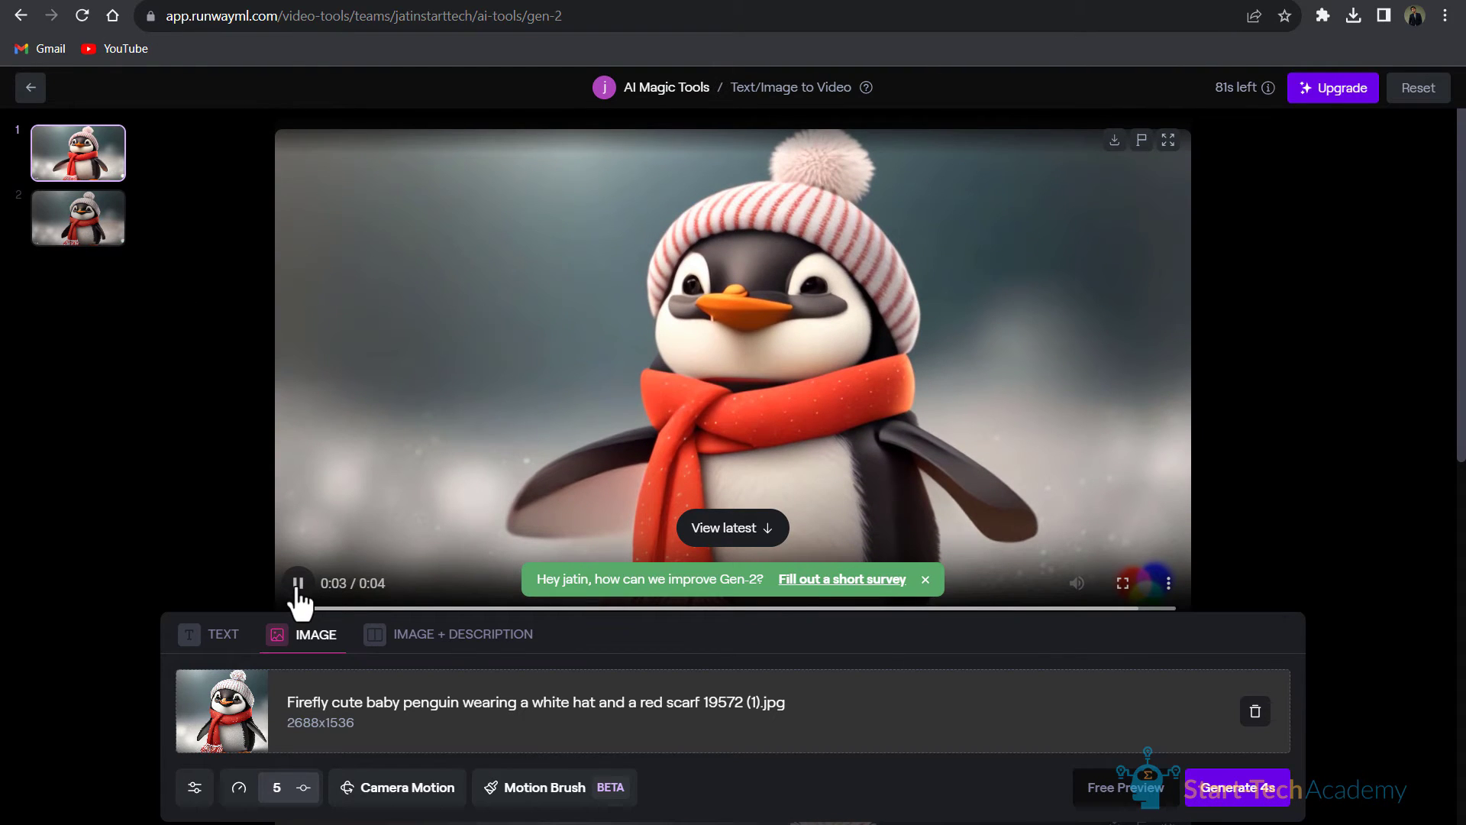
{"action": "left_click", "coordinate": [705, 392]}
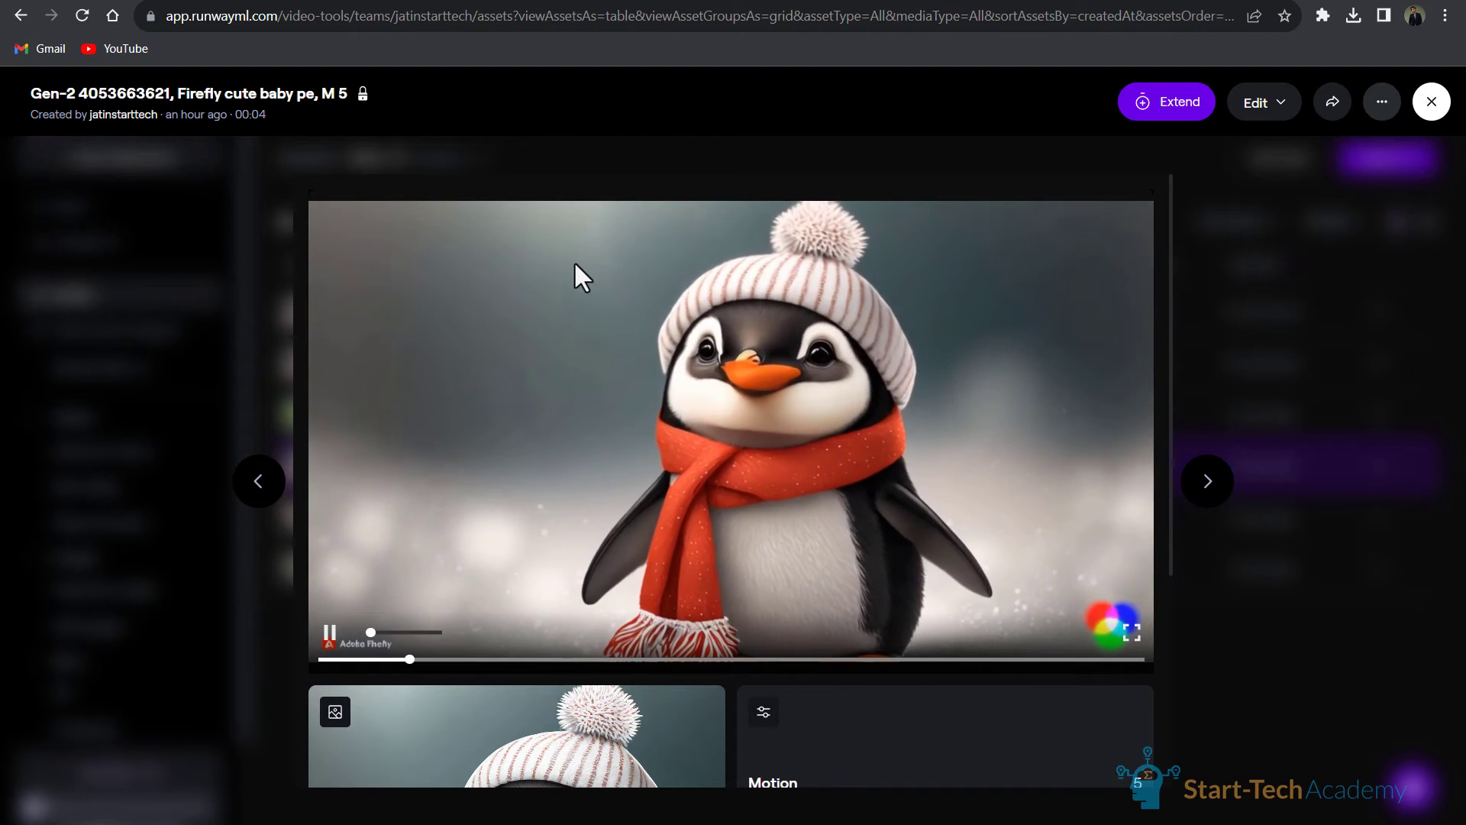
Extend the penguin video by four seconds to 8 seconds and play it
{"action": "left_click", "coordinate": [1160, 110]}
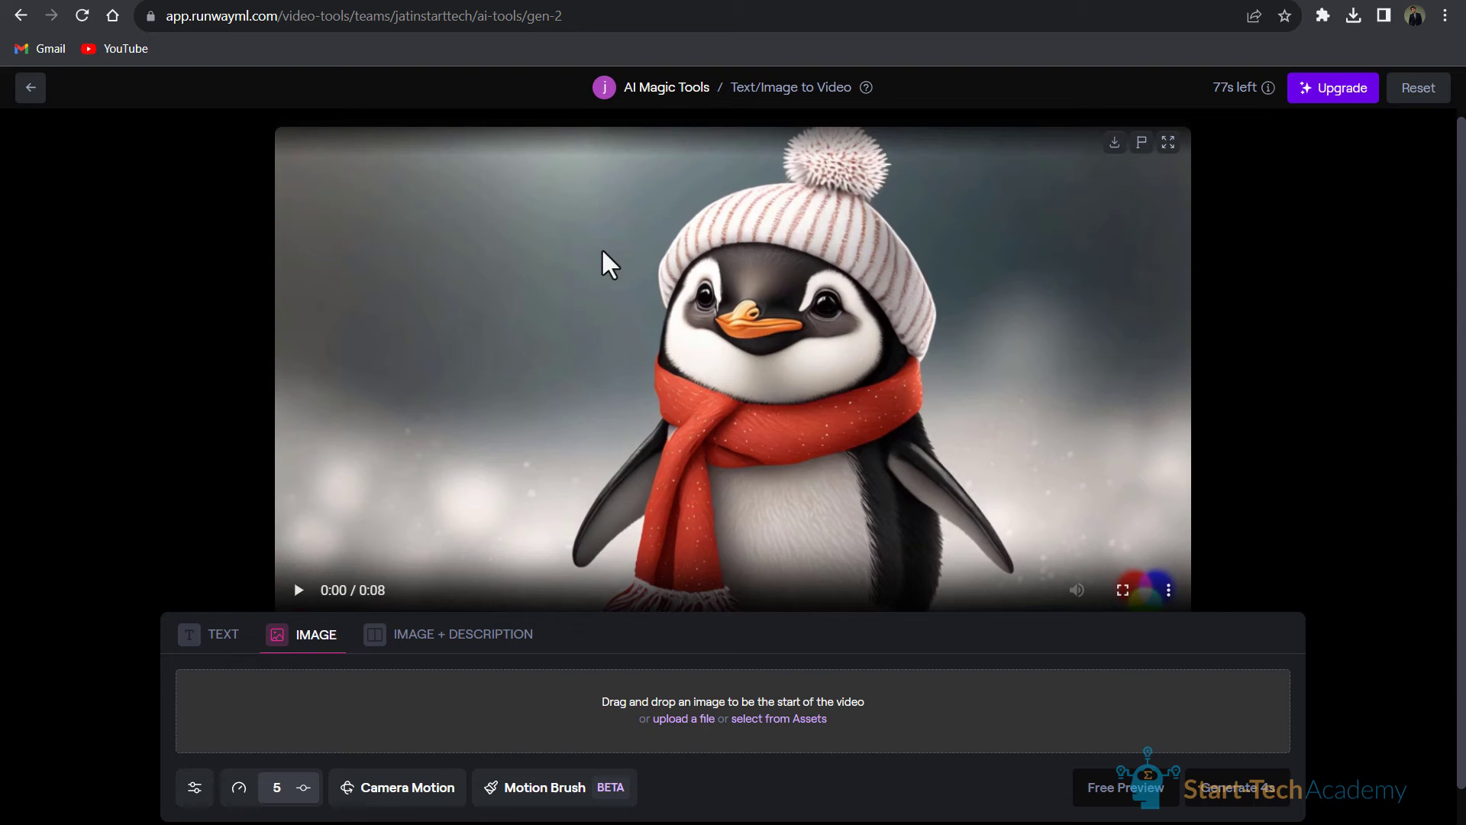
{"action": "scroll", "coordinate": [379, 156], "scroll_direction": "down", "scroll_amount": 1}
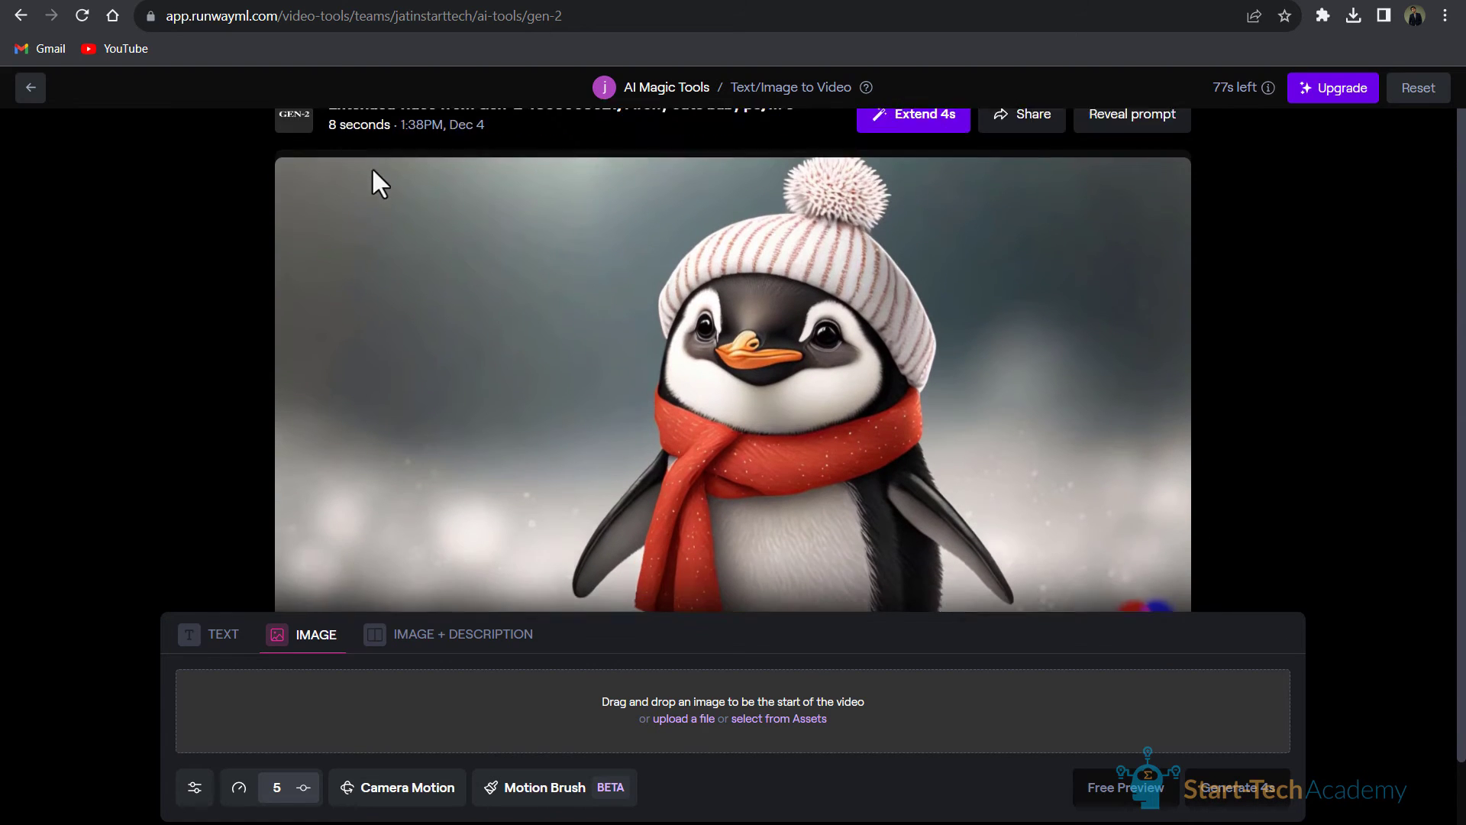
{"action": "scroll", "coordinate": [373, 170], "scroll_direction": "down", "scroll_amount": 1}
{"action": "left_click", "coordinate": [299, 540]}
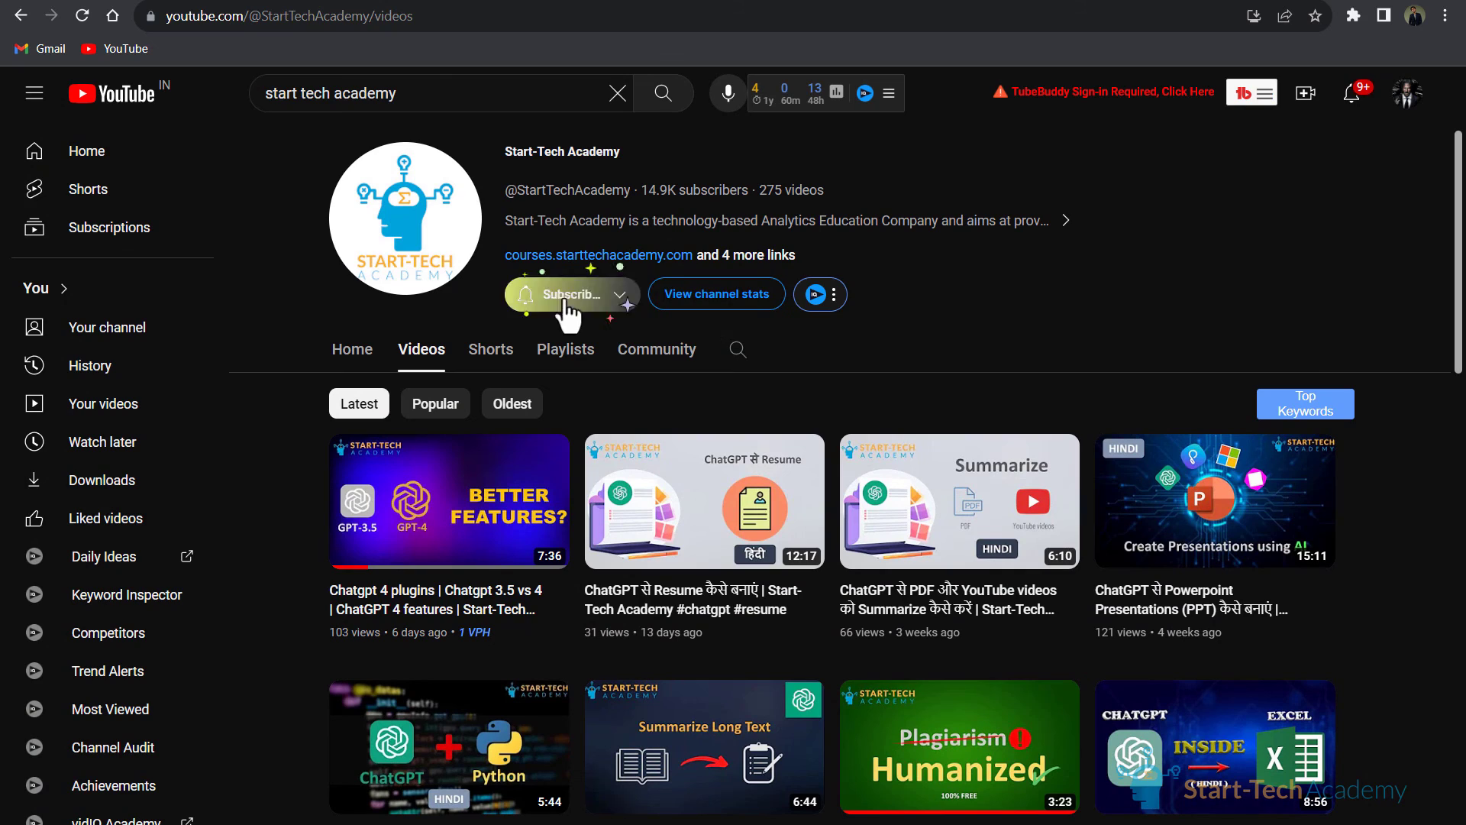
Subscribe to Start-Tech Academy on YouTube
{"action": "left_click", "coordinate": [625, 298]}
{"action": "scroll", "coordinate": [884, 352], "scroll_direction": "down", "scroll_amount": 2}
{"action": "scroll", "coordinate": [897, 366], "scroll_direction": "down", "scroll_amount": 2}
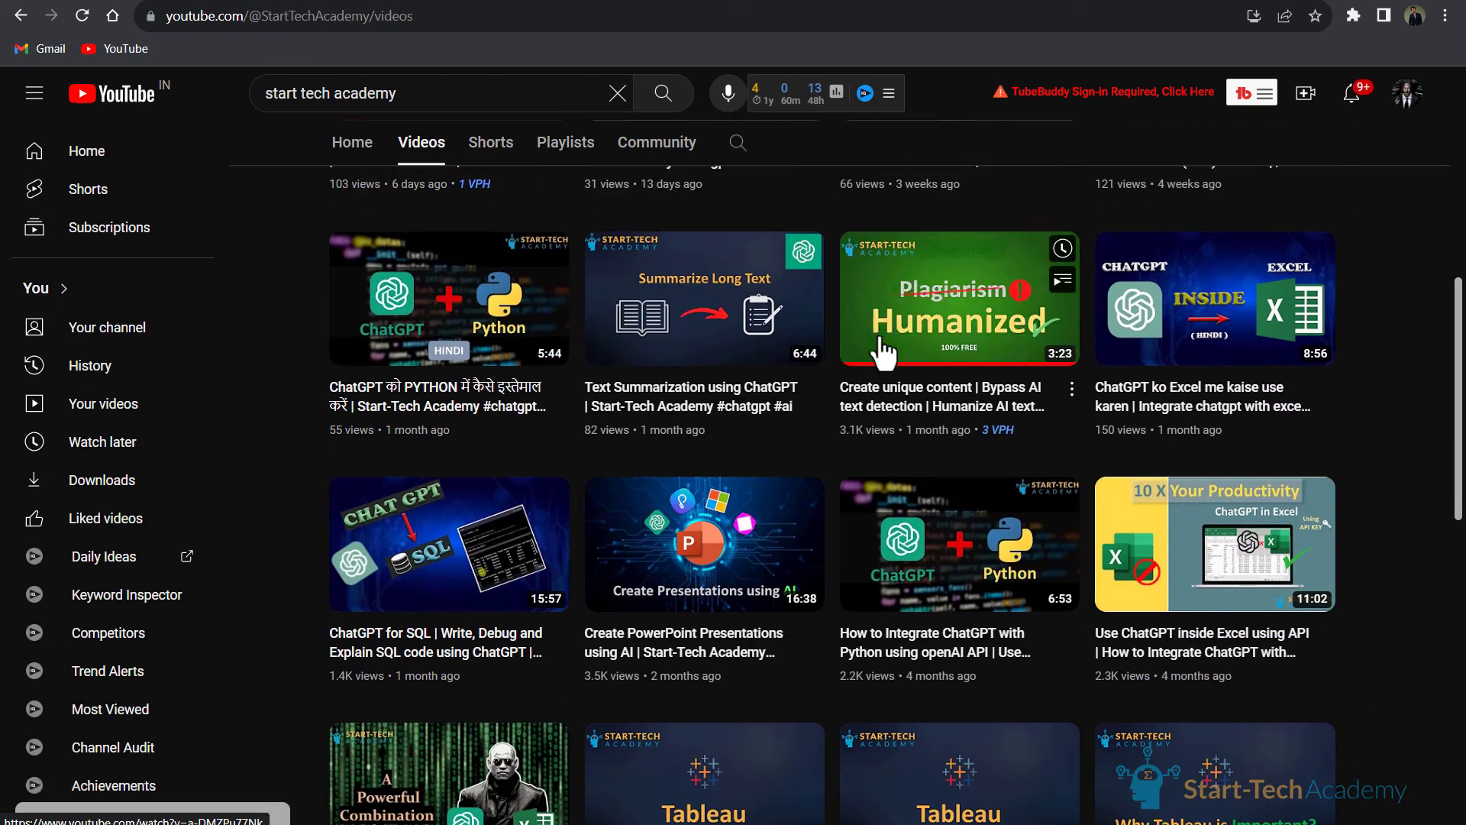